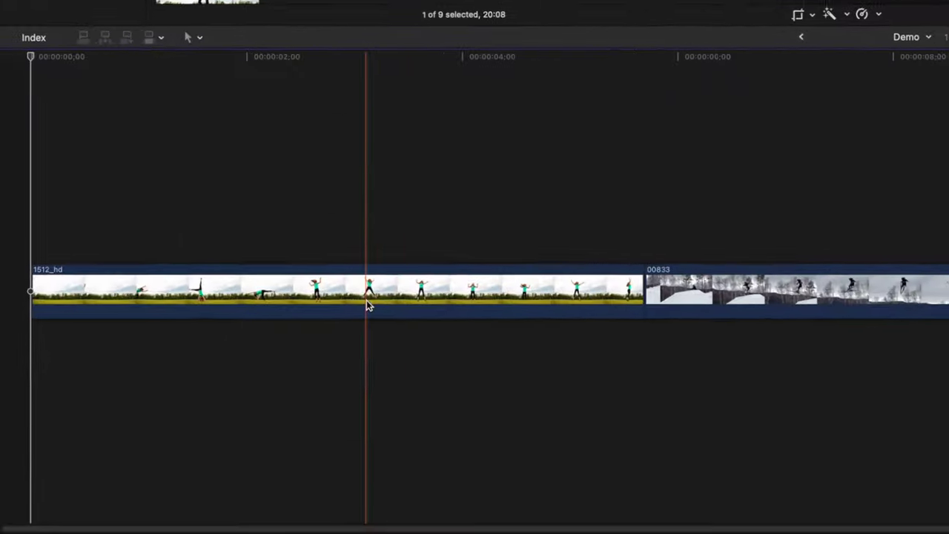
Step: Freeze the 1512_hd jumping clip at mid-jump with a Hold retime segment
key("alt")
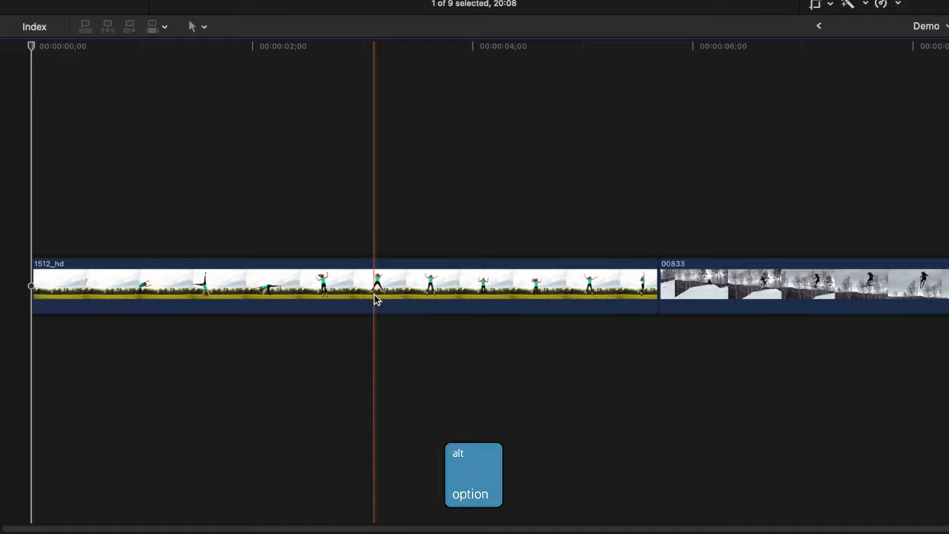
left_click(375, 299, "alt")
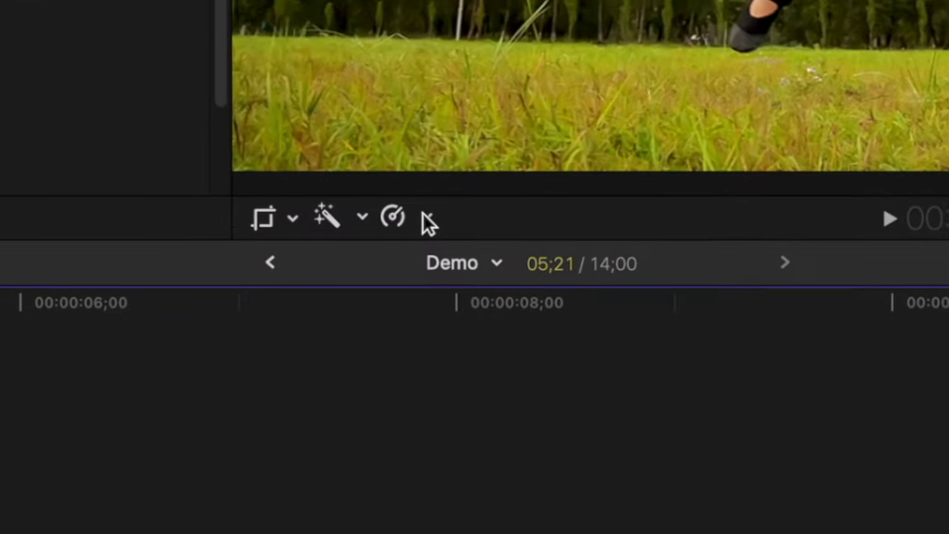
left_click(246, 398)
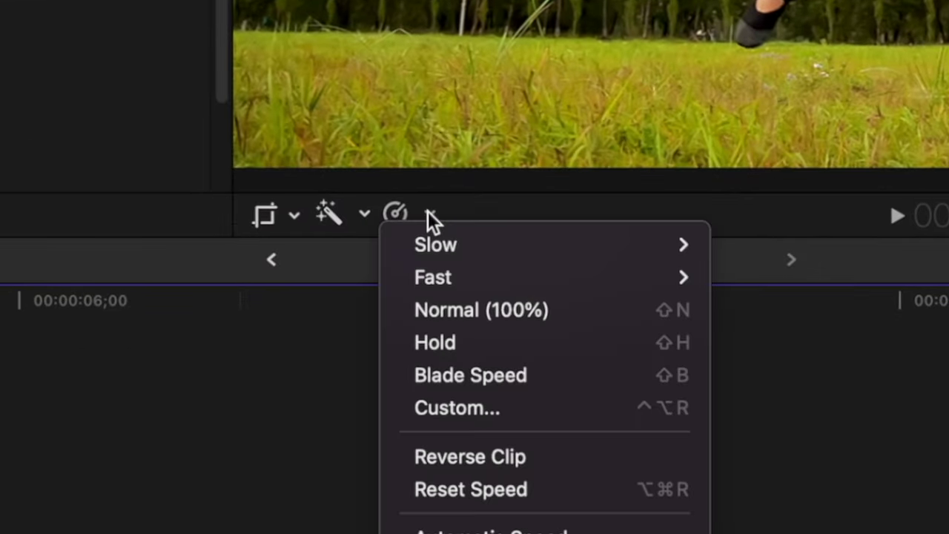
left_click(452, 343)
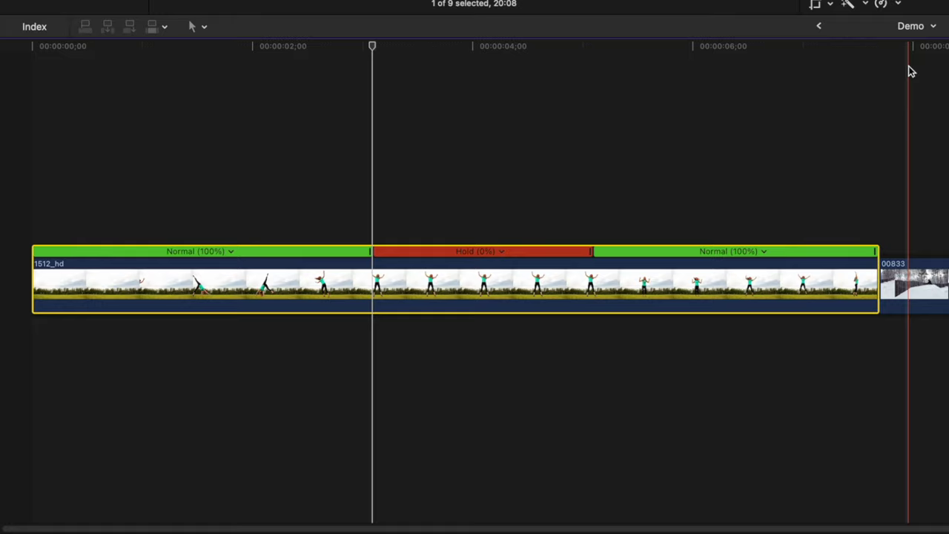
key("super+z")
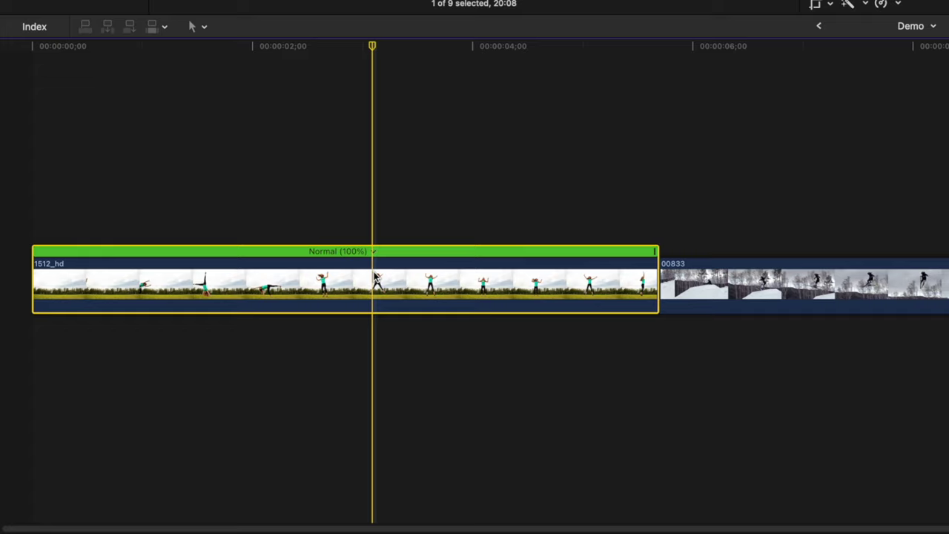
key("shift+h")
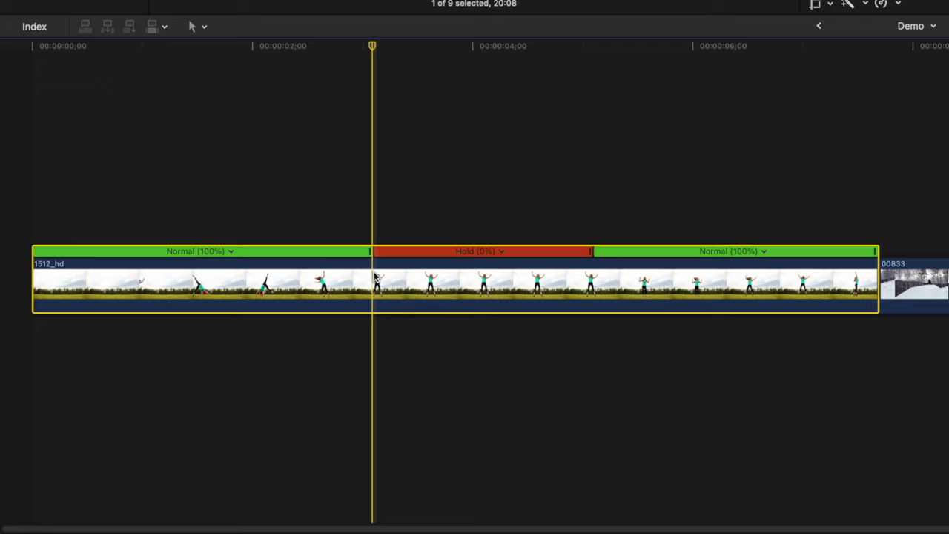
Step: Shorten the Hold segment and shift its source frame to the mid-air star-jump pose
left_click_drag(592, 253, 428, 252)
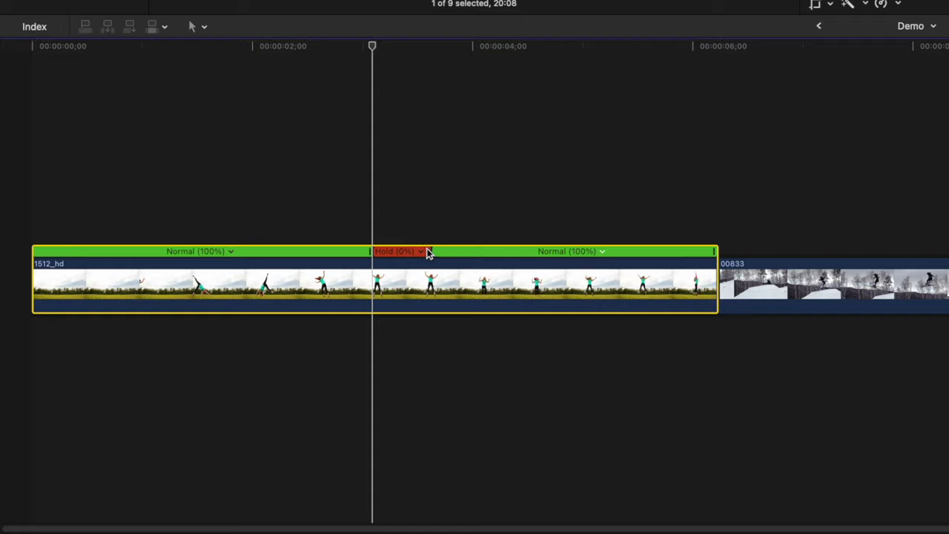
double_click(371, 254)
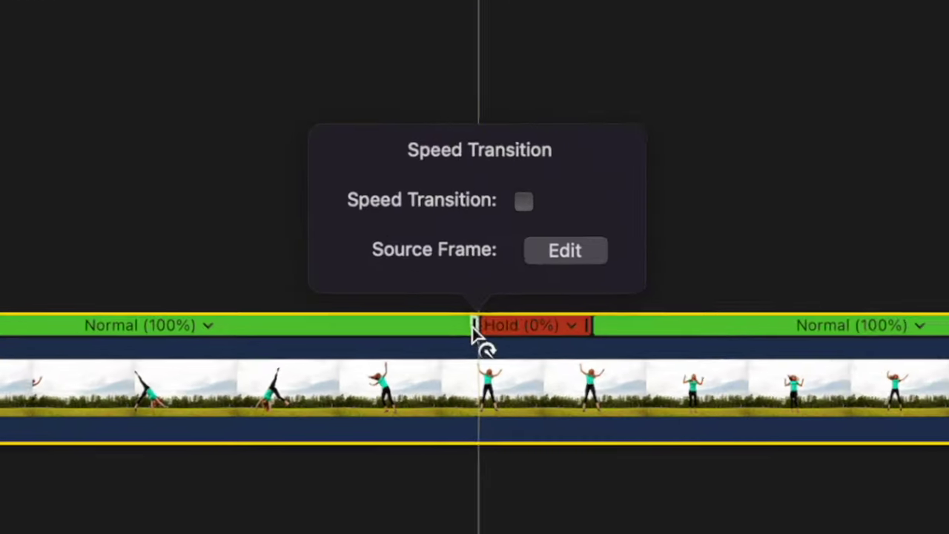
left_click(570, 256)
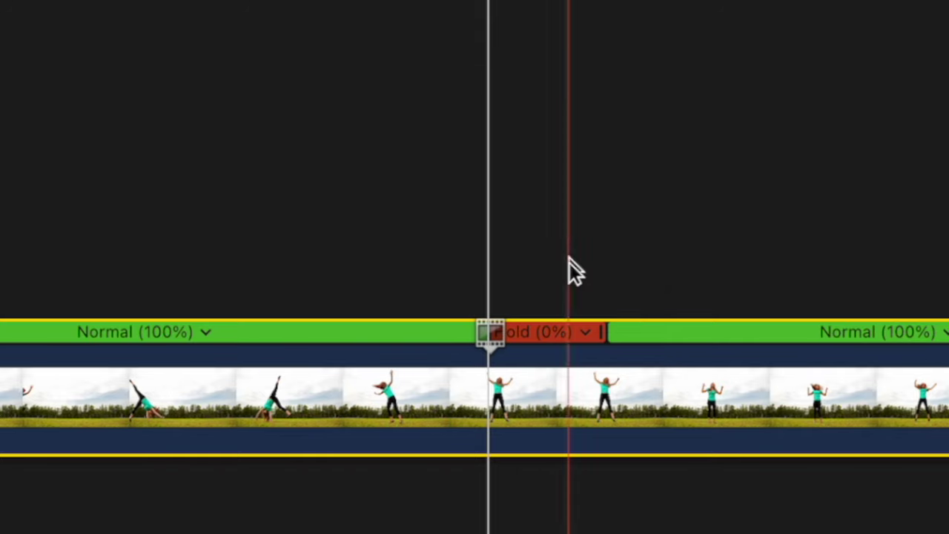
left_click_drag(487, 333, 192, 396)
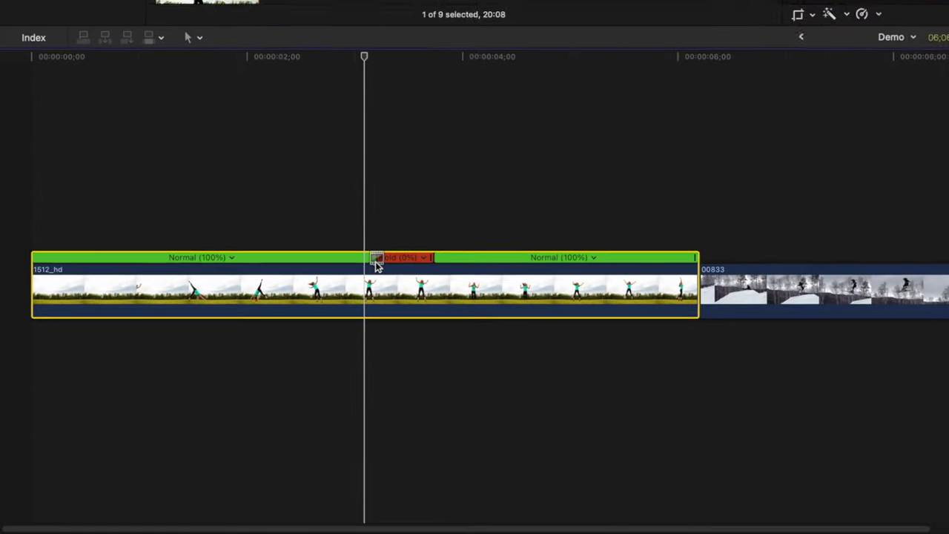
Step: Settle the hold's frozen frame and add a speed transition ramp into the hold
left_click_drag(376, 265, 377, 265)
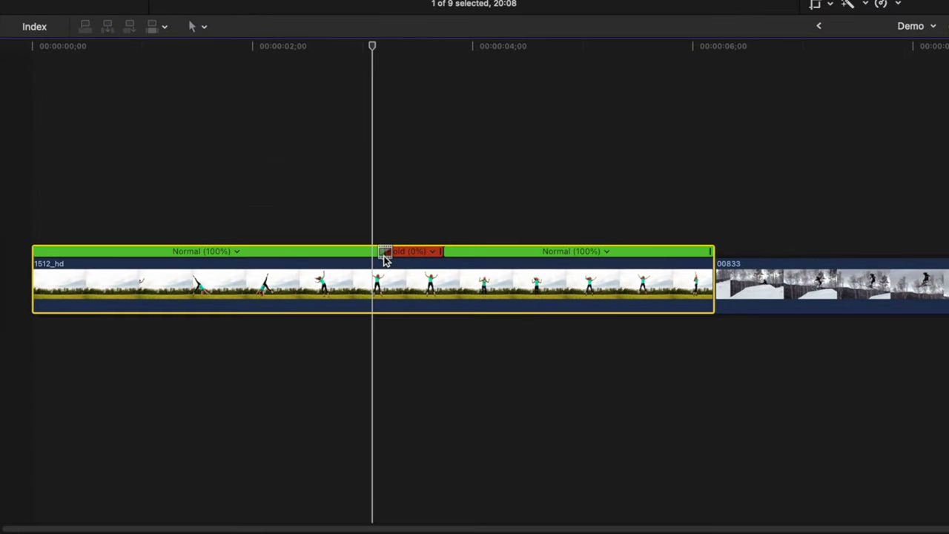
left_click_drag(383, 256, 382, 254)
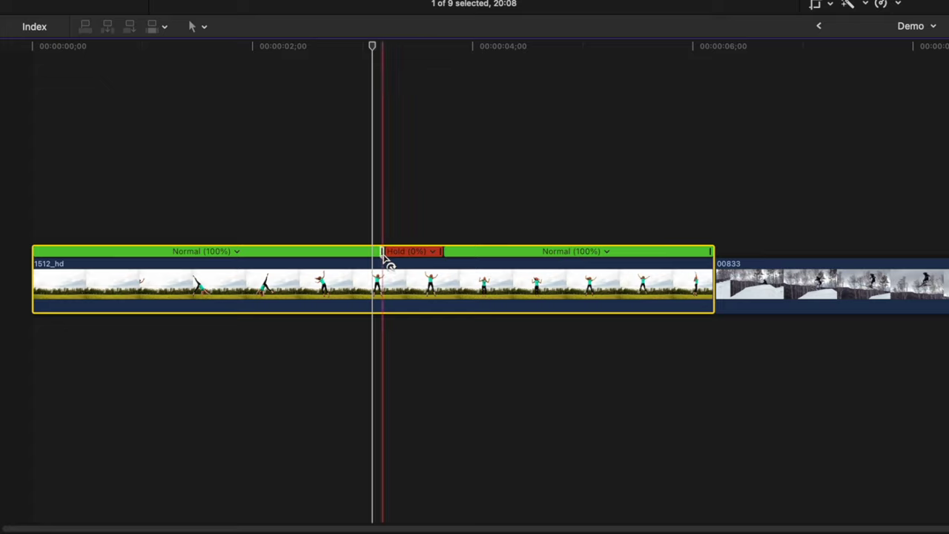
double_click(382, 253)
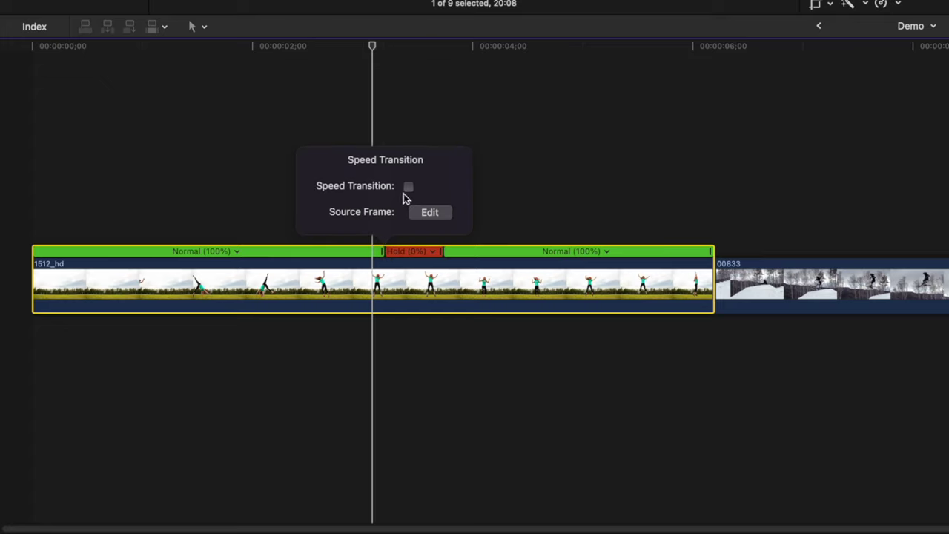
left_click(408, 189)
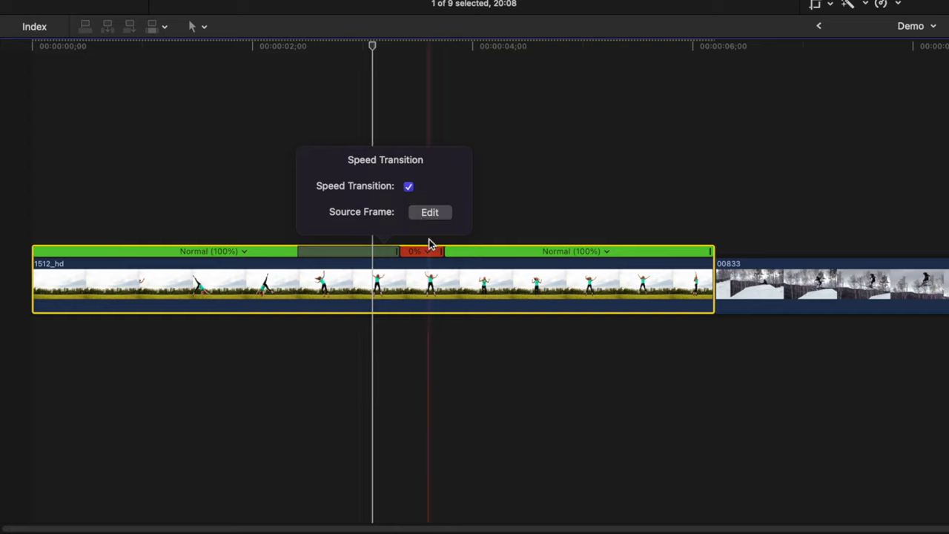
Step: Add a speed ramp out of the hold and shorten both ramps
double_click(447, 259)
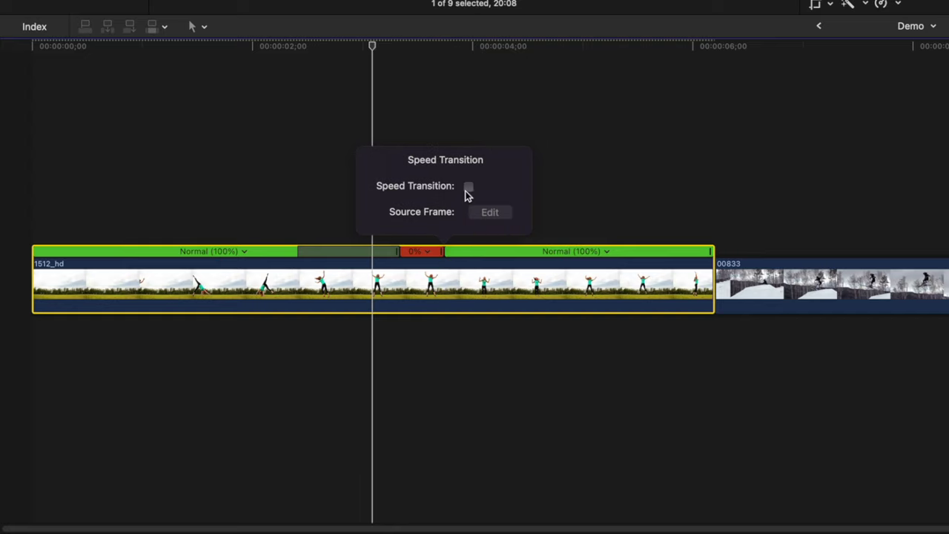
left_click(469, 188)
left_click_drag(547, 251, 470, 251)
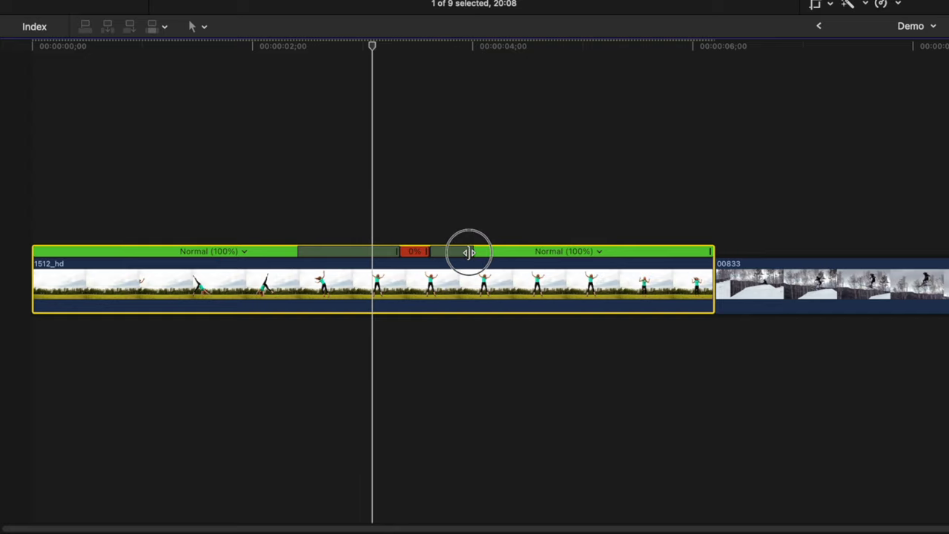
left_click_drag(299, 253, 350, 251)
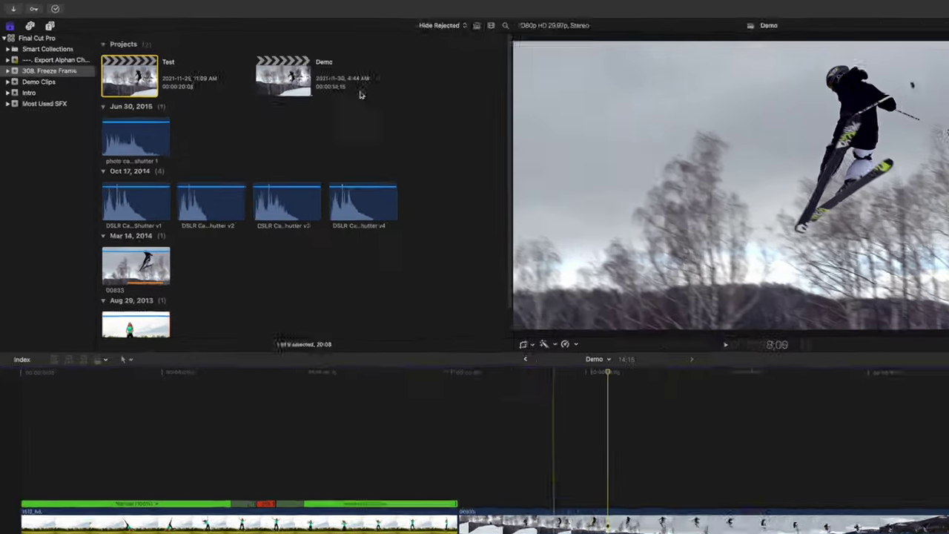
Step: Add a freeze frame at the skier's jump and trim it to a 13-frame still
mouse_move(183, 2)
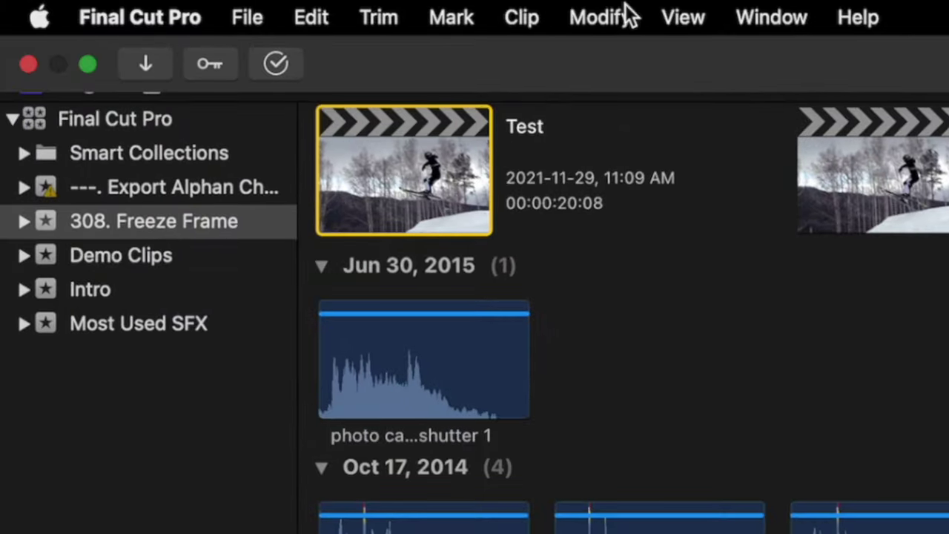
left_click(317, 26)
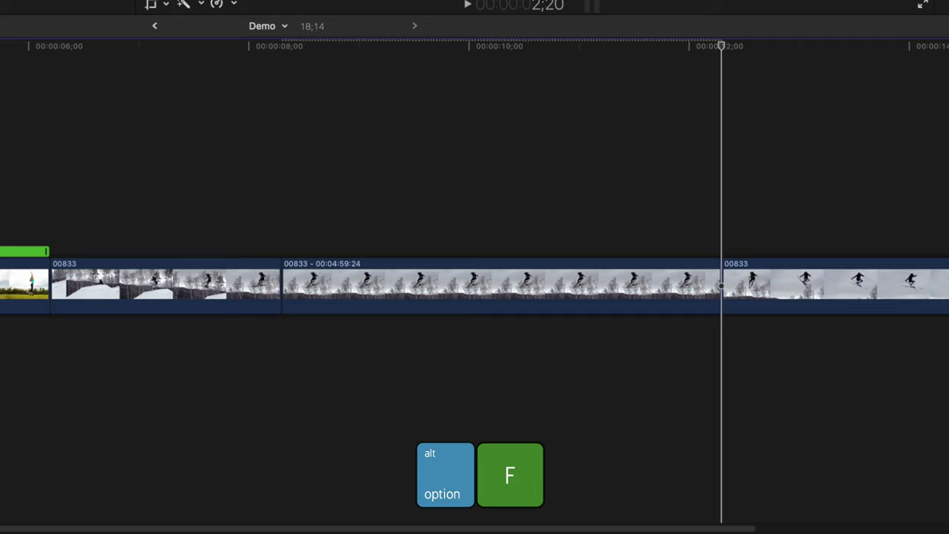
left_click(474, 290)
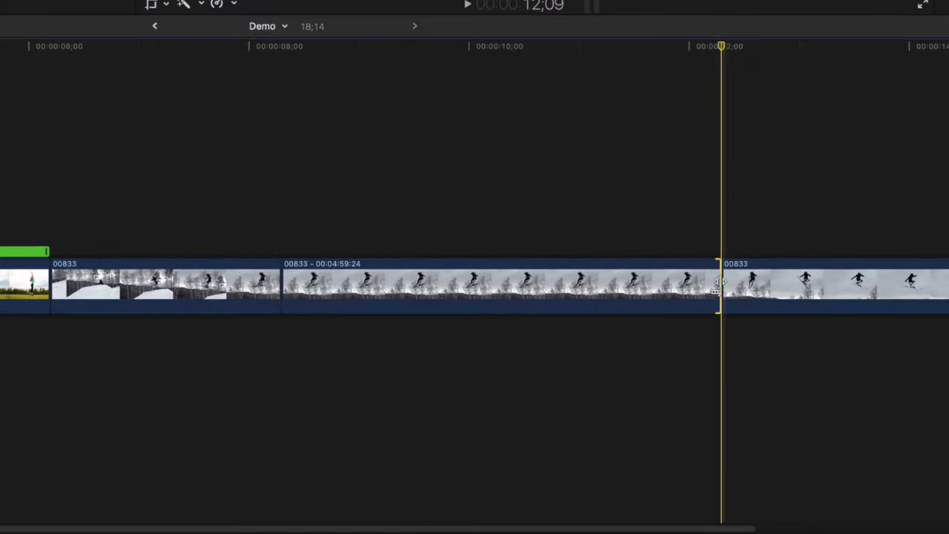
left_click_drag(692, 408, 504, 408)
left_click_drag(342, 279, 324, 278)
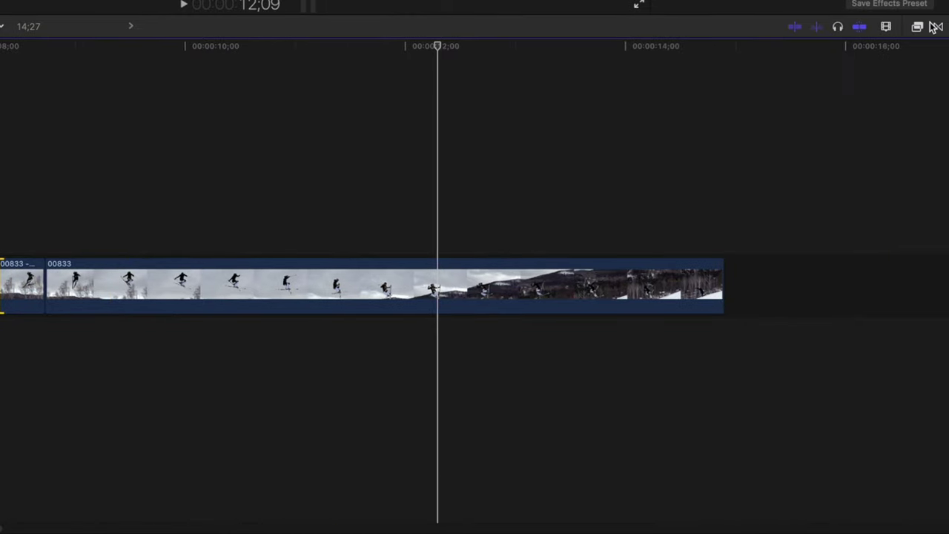
Step: Apply a shortened Fade To Color transition at the freeze frame and set its color to white
left_click(937, 28)
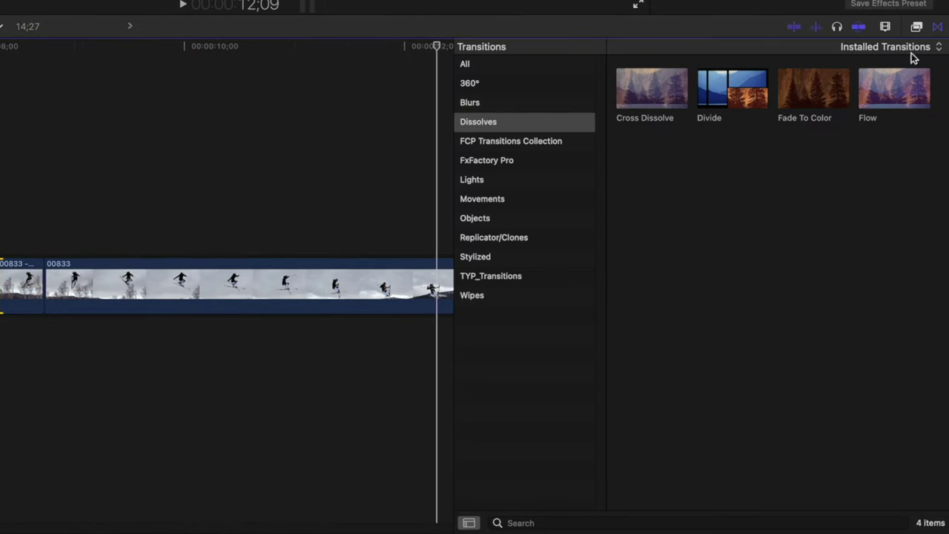
left_click(817, 104)
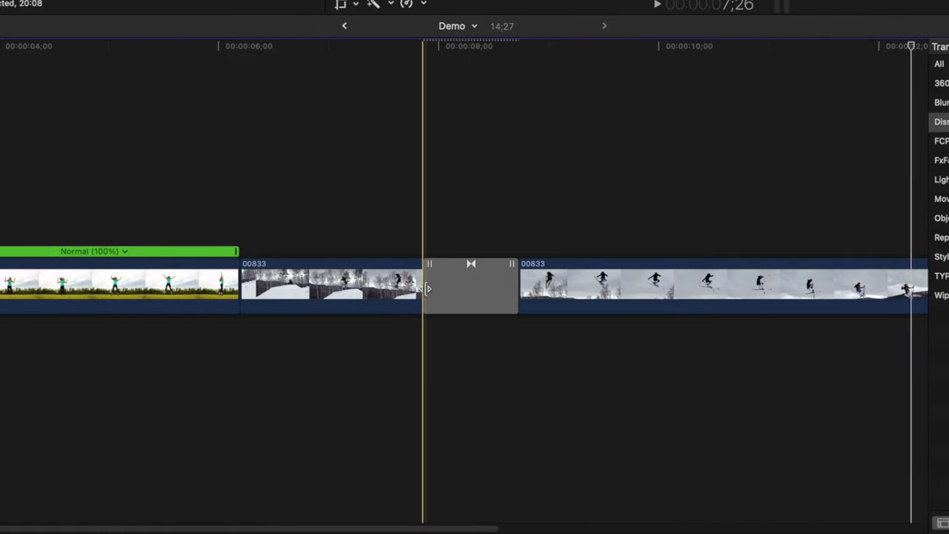
left_click_drag(428, 289, 467, 289)
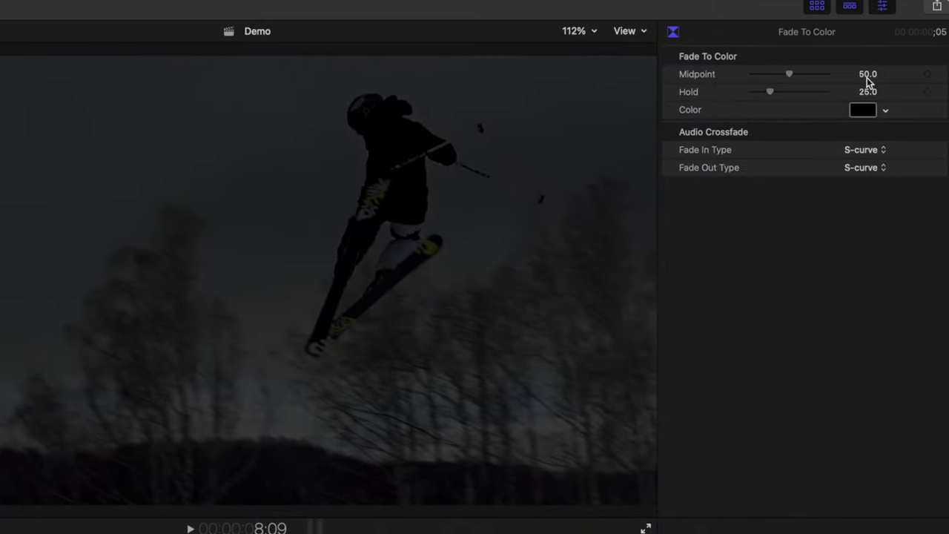
left_click(854, 119)
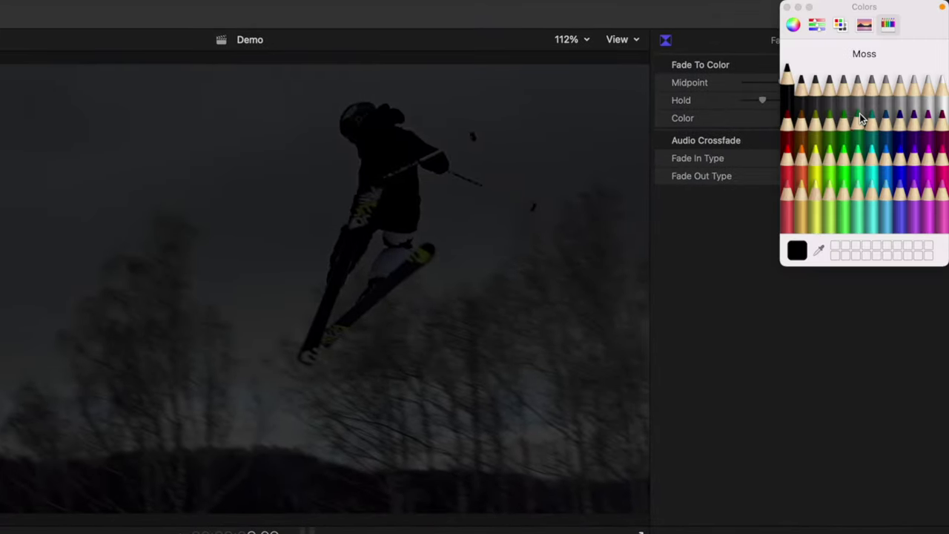
left_click(941, 95)
left_click(788, 8)
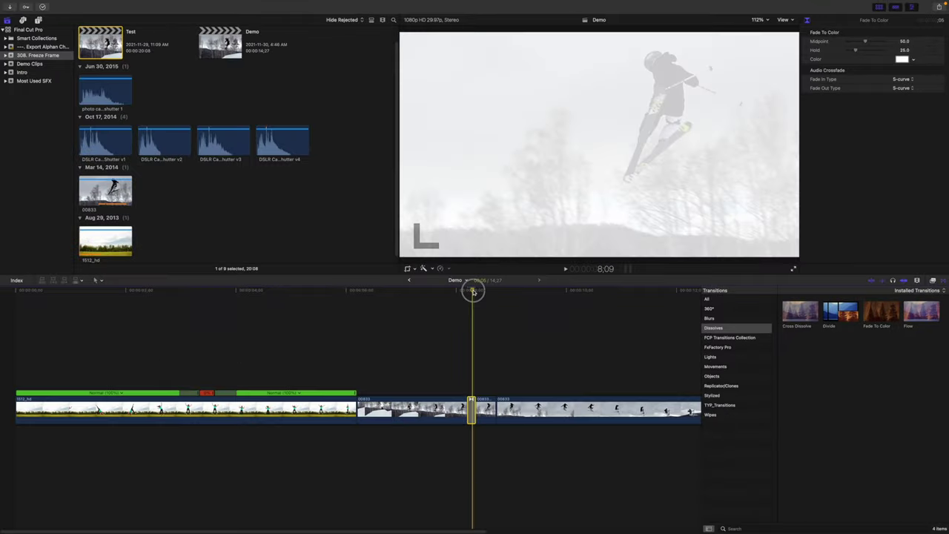
Step: Connect the photo camera shutter 1 sound at the first flash freeze and play it back
left_click_drag(473, 290, 467, 294)
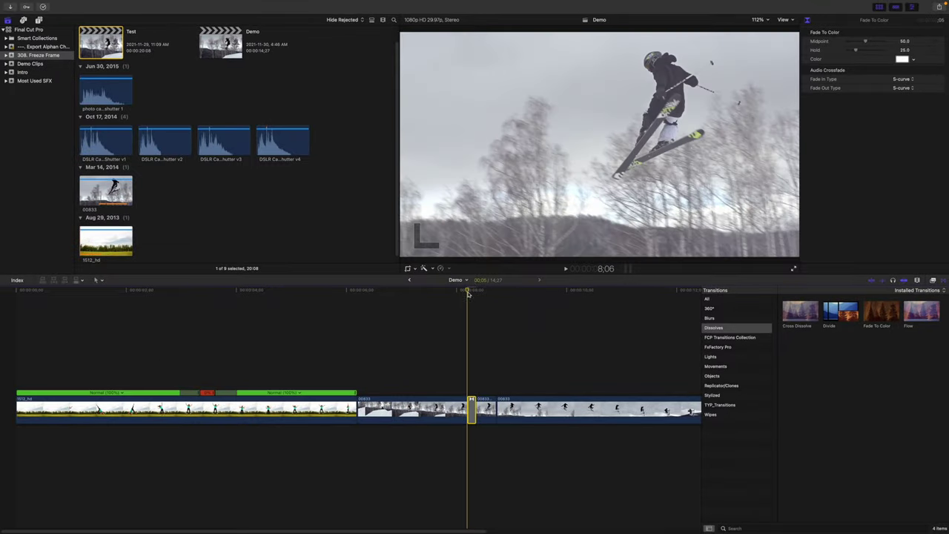
left_click(91, 88)
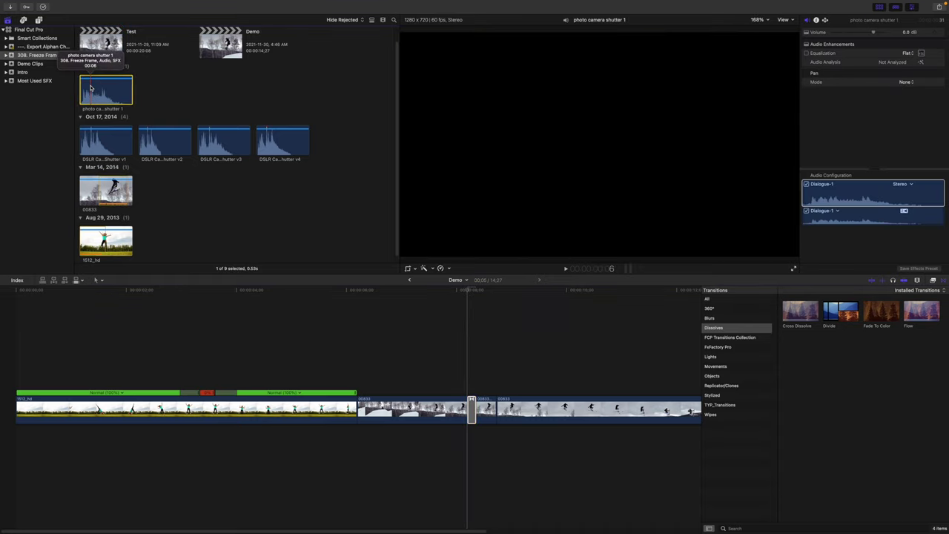
key("q")
key("l")
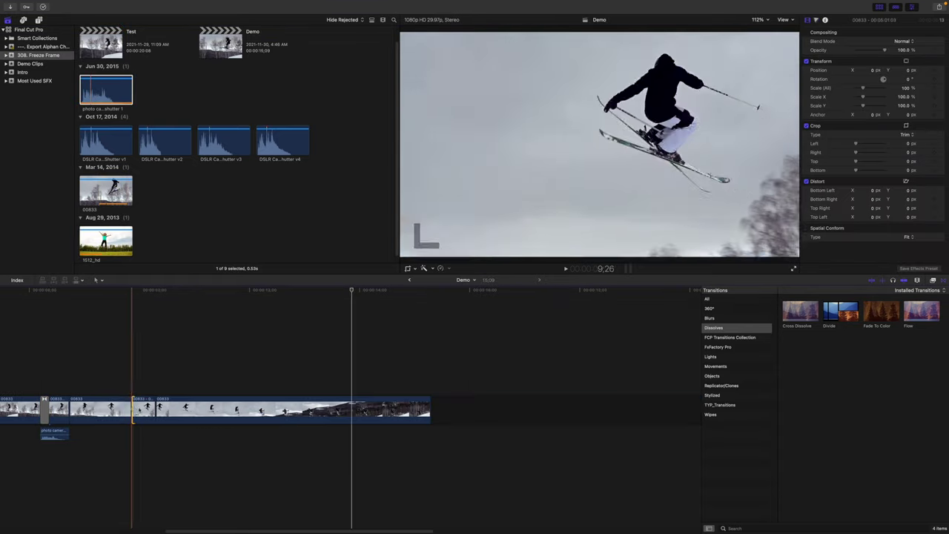
Step: Add two more flash freeze frames with fades and shutter sounds, then review them
key("q")
key("l")
key("q")
key("l")
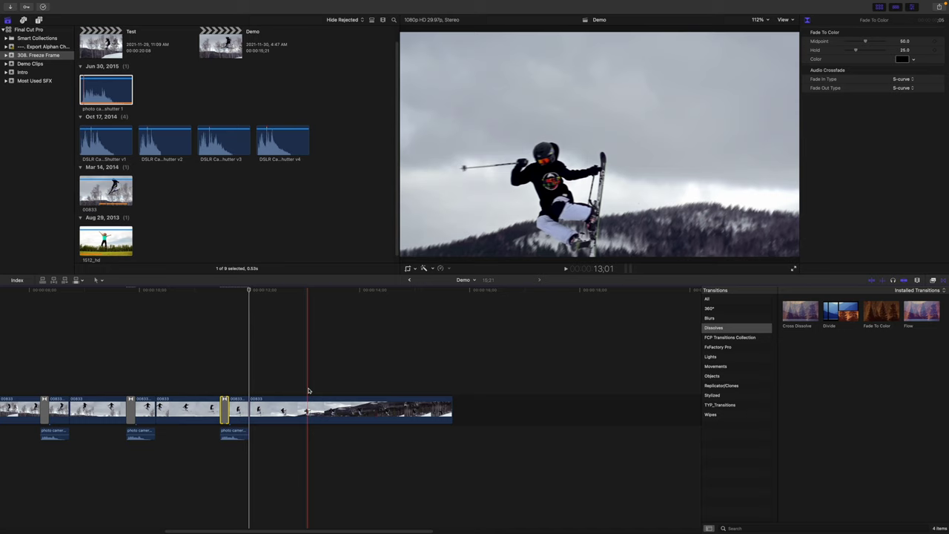
key("l")
scroll(286, 392, "left", 3)
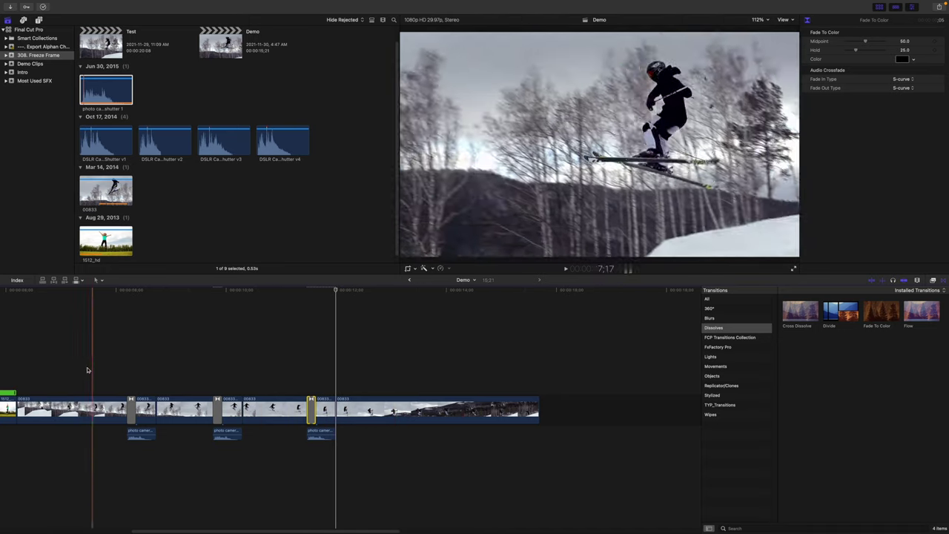